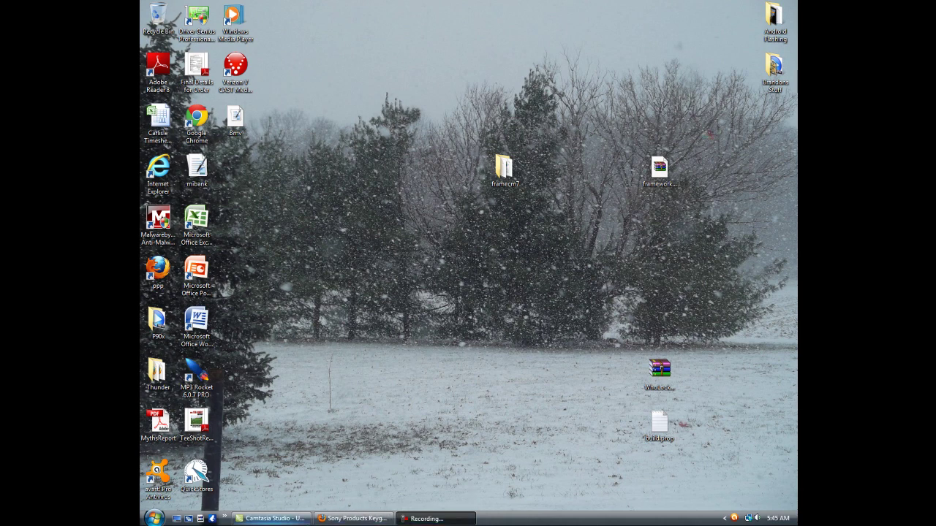
# Restore the Firefox window showing the Sony Products Keygen.rar download page.
pyautogui.moveTo(351, 518)
pyautogui.click(318, 513)
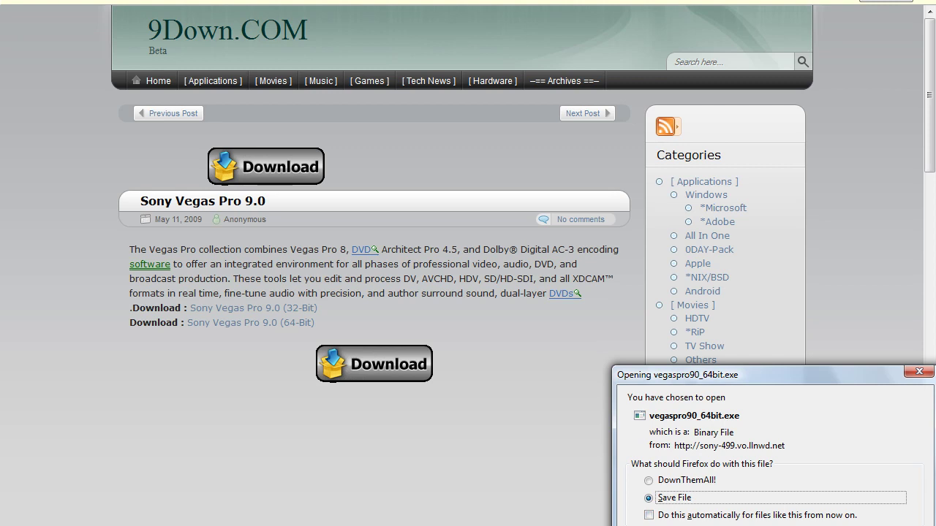
# Save vegaspro90_64bit.exe and open the folder containing it.
pyautogui.press('Return')
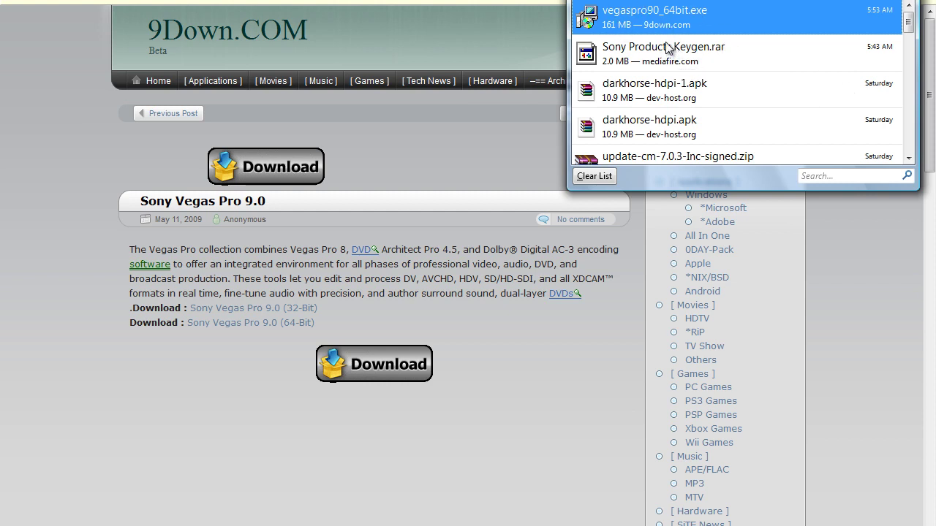
pyautogui.rightClick(664, 10)
pyautogui.click(707, 33)
# Open the keygen archive's folder, close the Downloads list and minimize the duplicate folder window.
pyautogui.rightClick(706, 55)
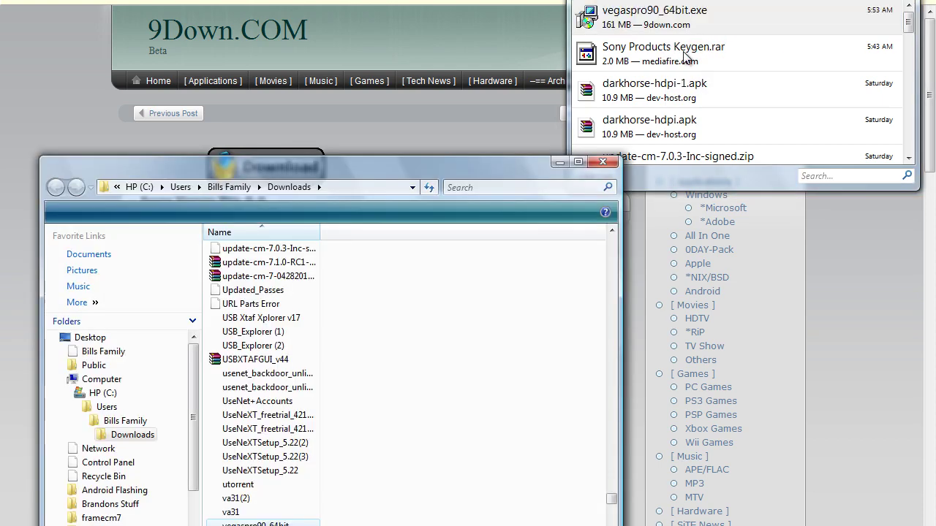
pyautogui.click(708, 80)
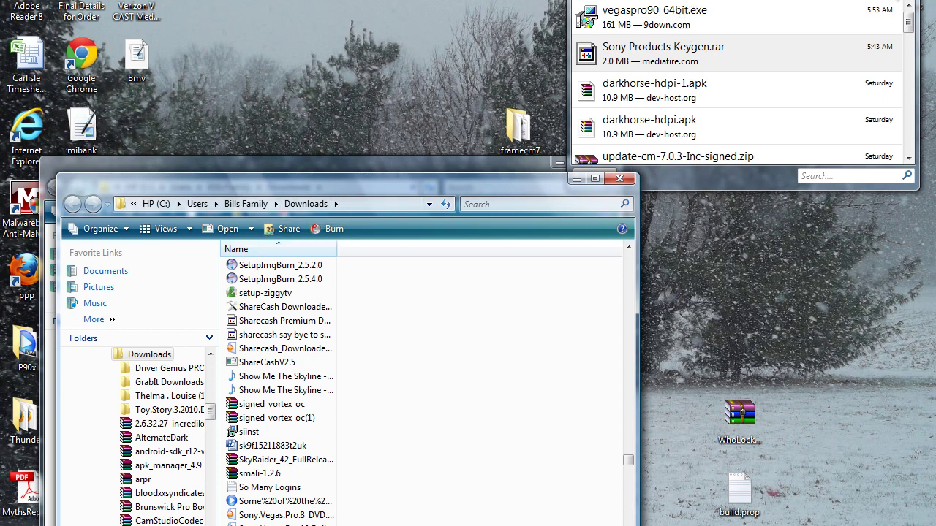
pyautogui.click(603, 178)
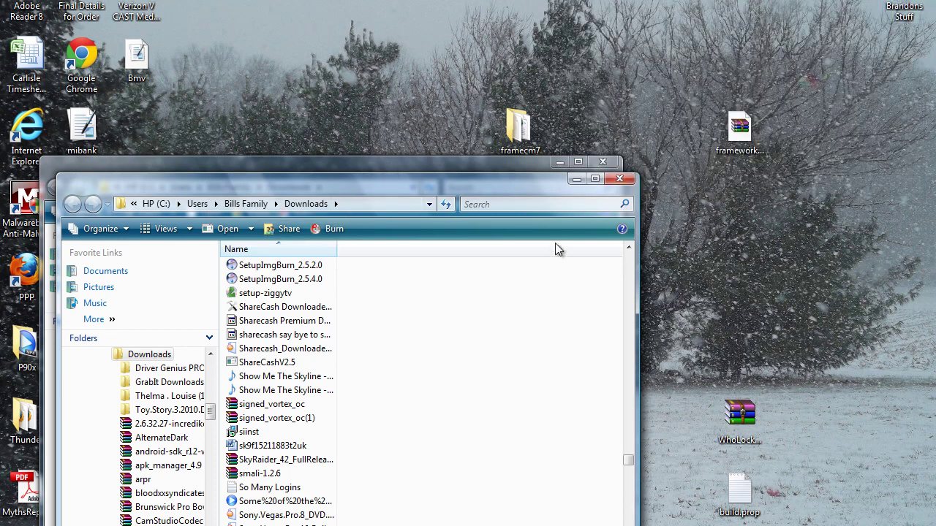
pyautogui.click(580, 179)
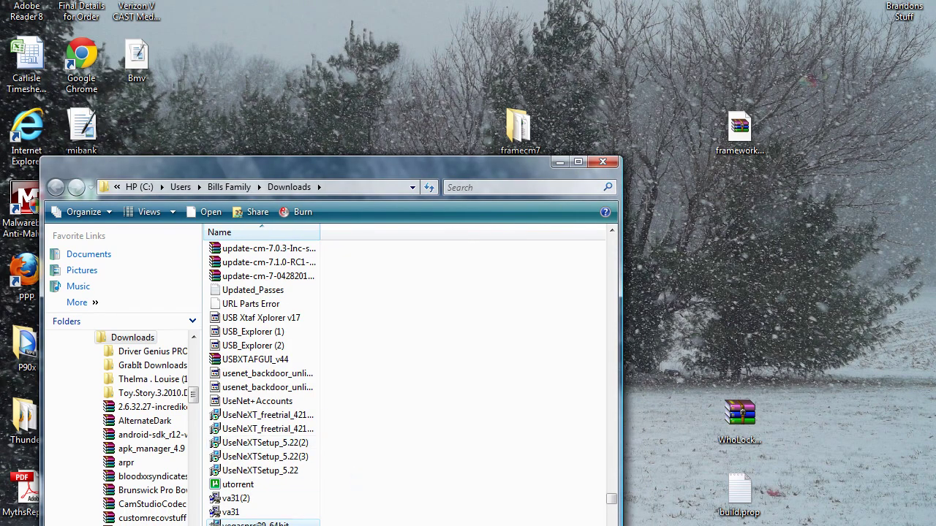
# Run vegaspro90_64bit.exe past the security warning and choose English as the setup language.
pyautogui.doubleClick(256, 523)
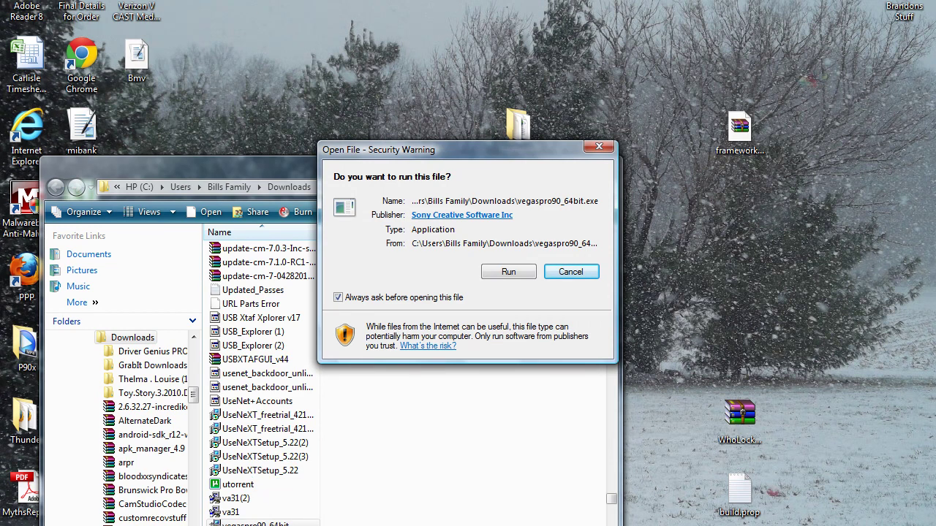
pyautogui.click(491, 273)
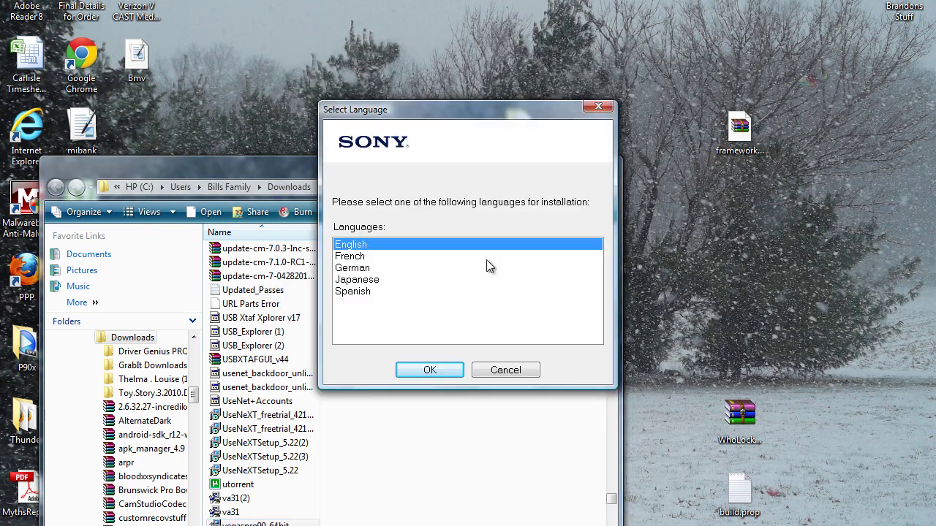
pyautogui.click(424, 369)
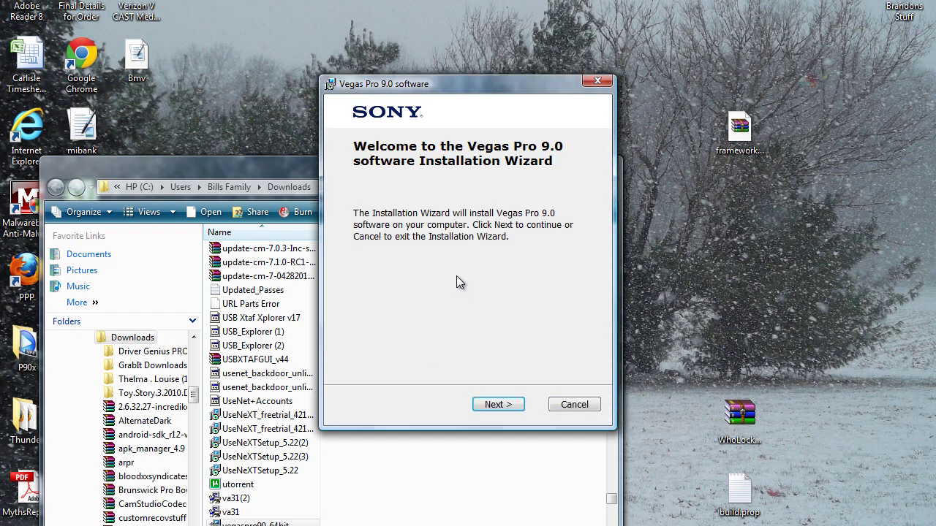
# Accept the license agreement, keep the default install folder and start installing Vegas Pro 9.0.
pyautogui.click(495, 404)
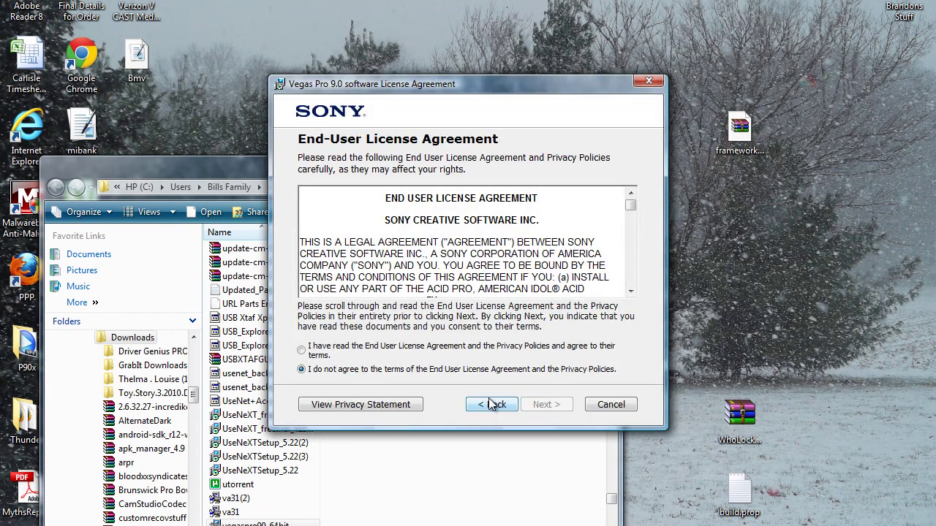
pyautogui.click(350, 353)
pyautogui.click(539, 405)
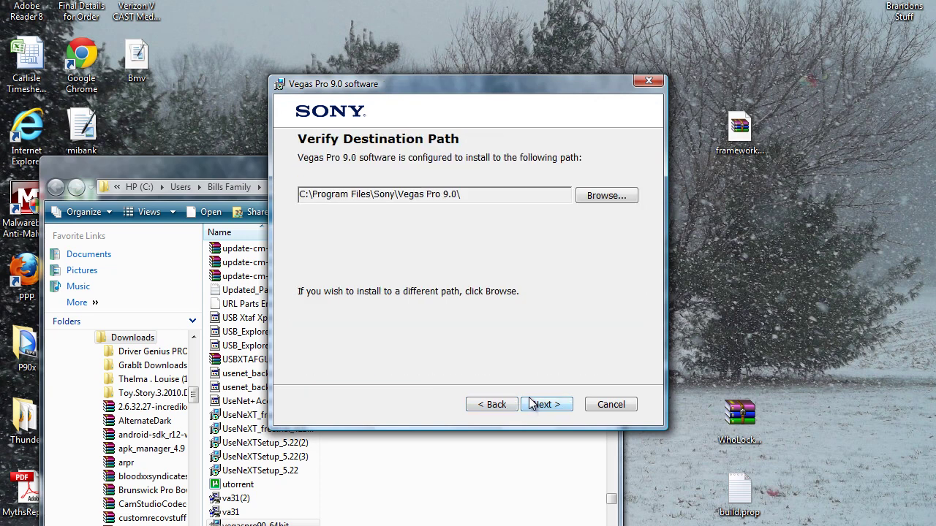
pyautogui.click(542, 404)
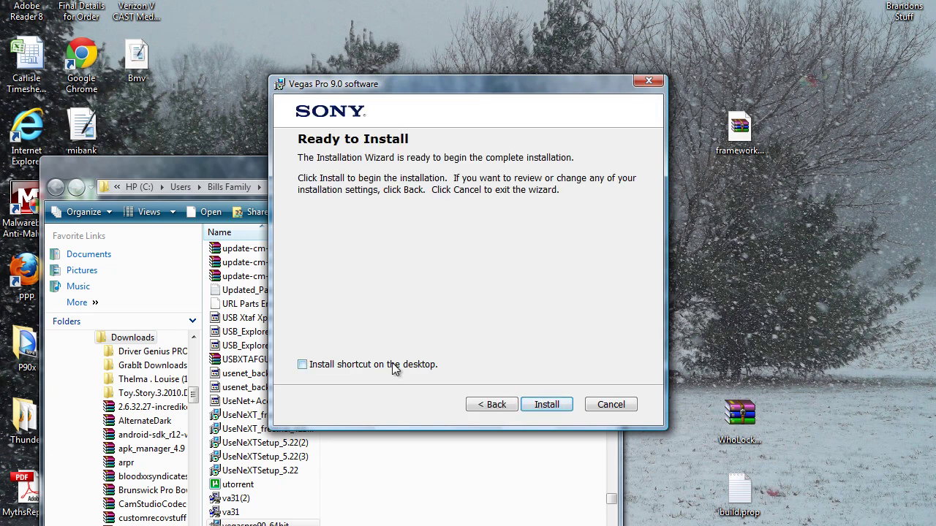
pyautogui.click(562, 408)
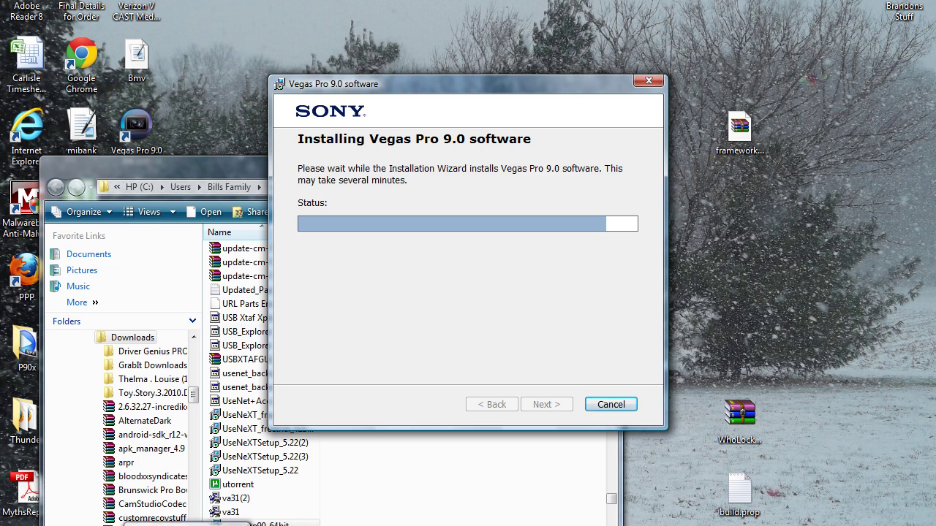
# Move the Downloads window out of the way, let installation finish, and close the wizard with Finish.
pyautogui.click(216, 172)
pyautogui.click(558, 163)
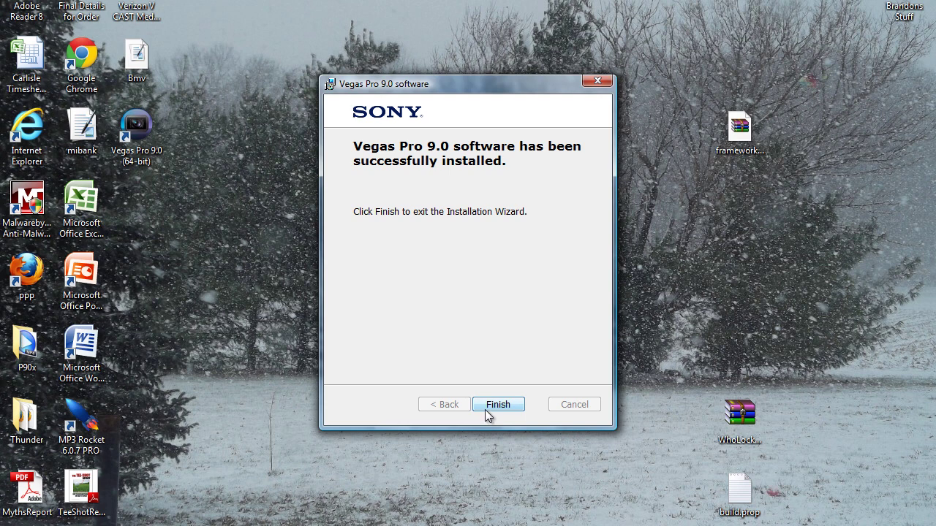
pyautogui.click(488, 408)
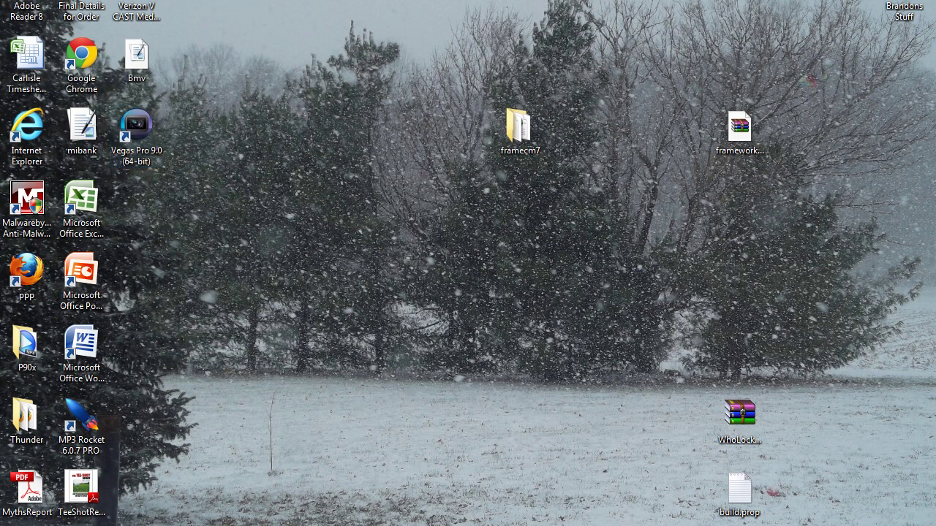
# Open Sony Products Keygen.rar from the Downloads folder with WinRAR archiver.
pyautogui.hotkey('alt', 'Tab')
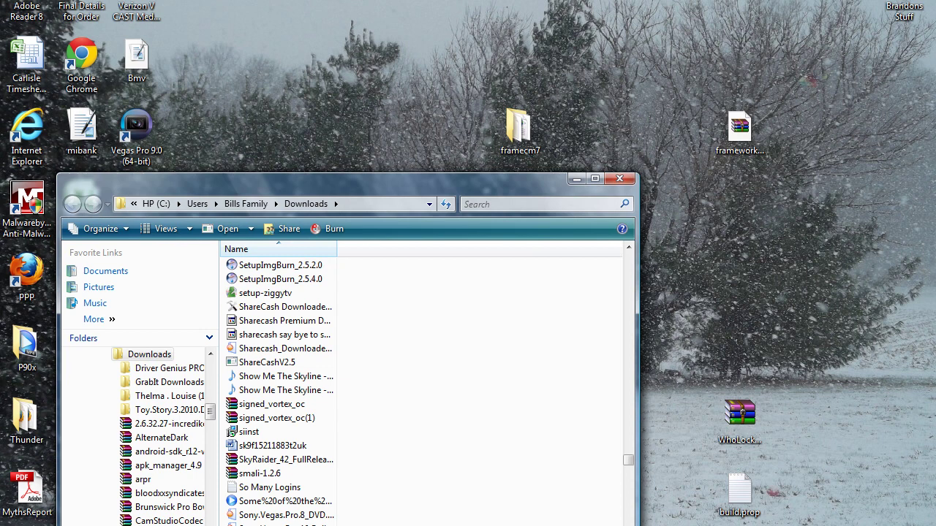
pyautogui.rightClick(297, 525)
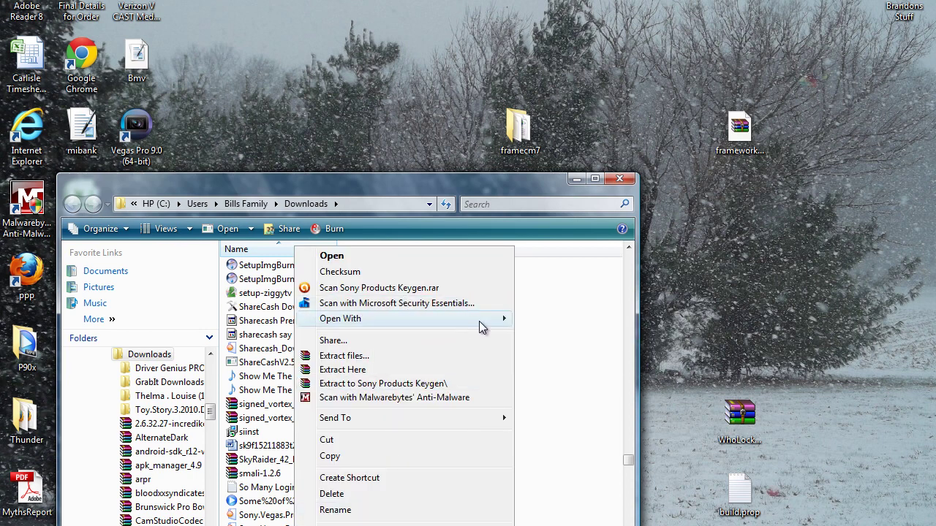
pyautogui.moveTo(487, 328)
pyautogui.click(550, 331)
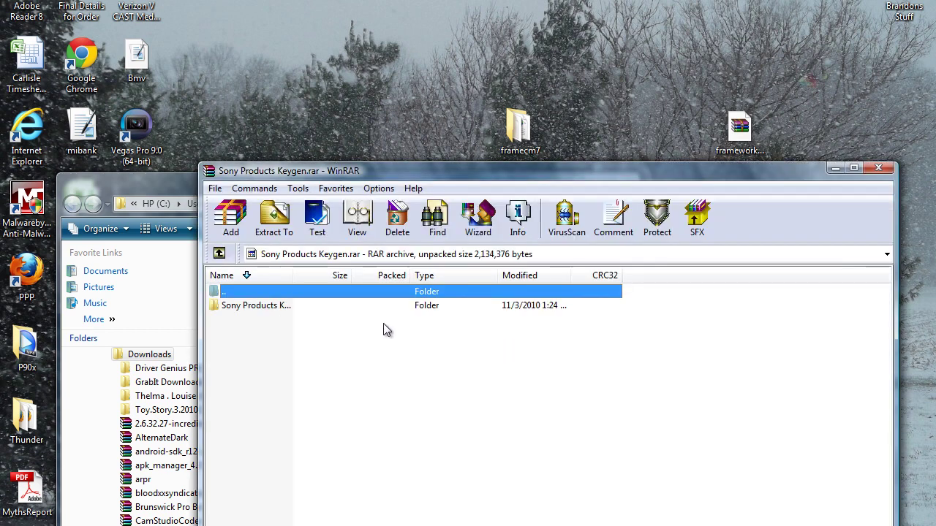
# Launch the SONY Products Keygen 2.0 application from the archive folder, minimizing WinRAR and Explorer.
pyautogui.doubleClick(256, 307)
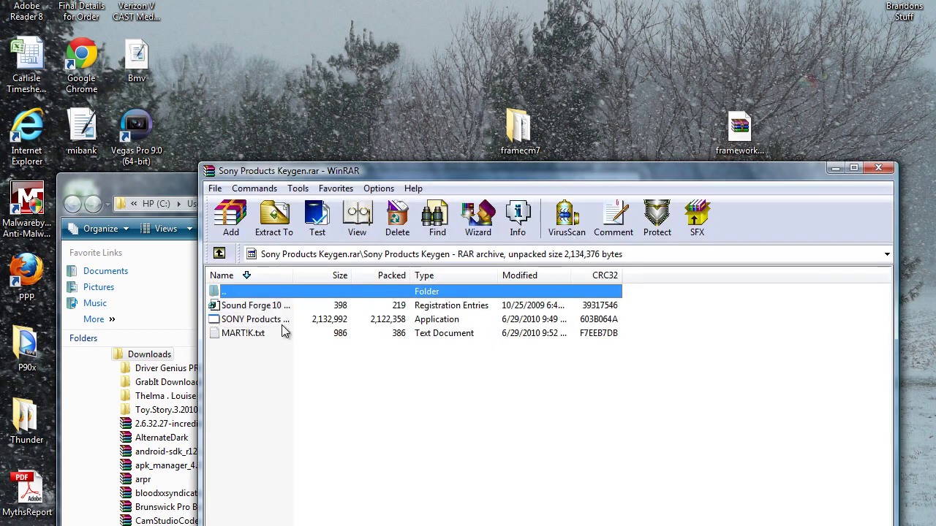
pyautogui.doubleClick(415, 326)
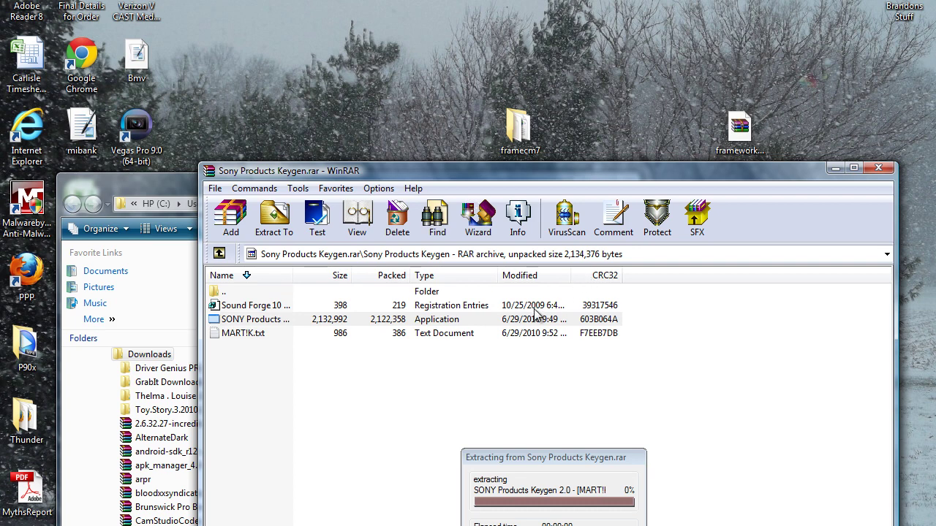
pyautogui.click(835, 169)
pyautogui.click(576, 179)
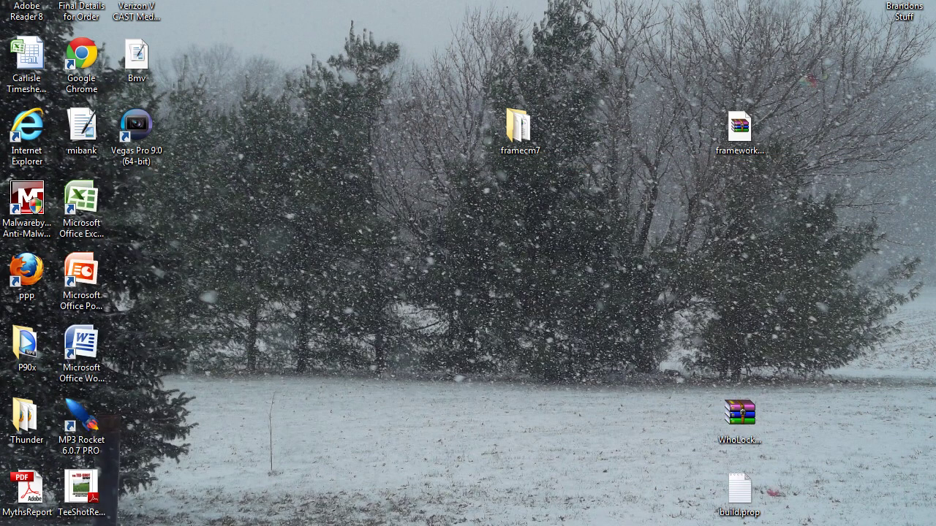
pyautogui.hotkey('alt', 'Tab')
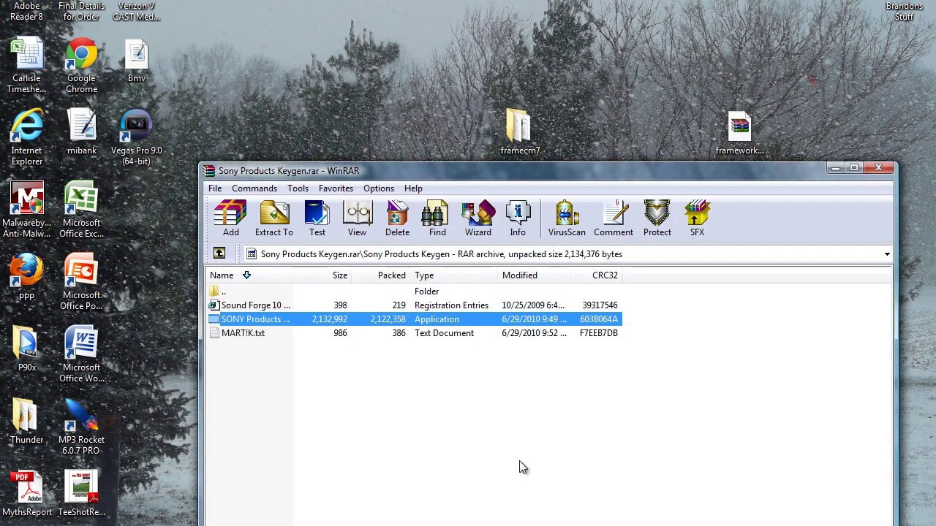
# Set the avast! Security Recommendation action to 'Open normally' so the keygen runs outside the sandbox.
pyautogui.press('Return')
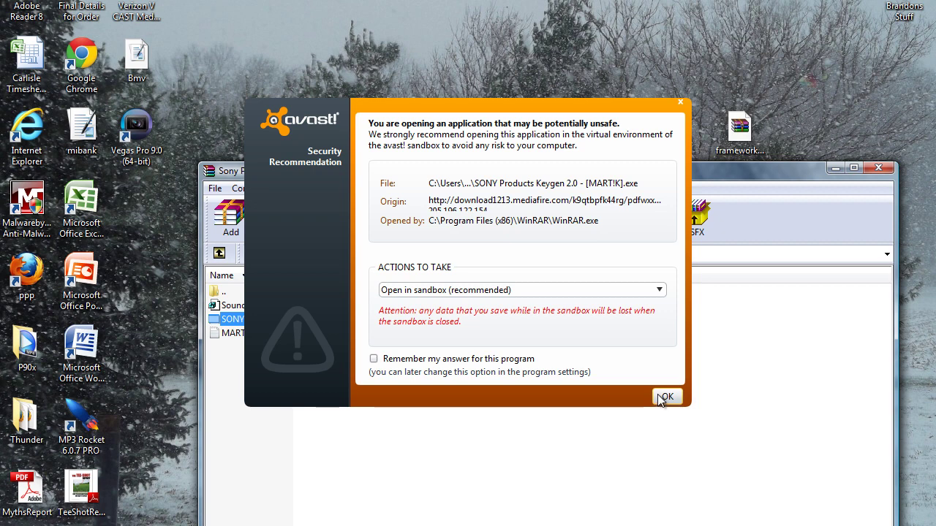
pyautogui.click(570, 289)
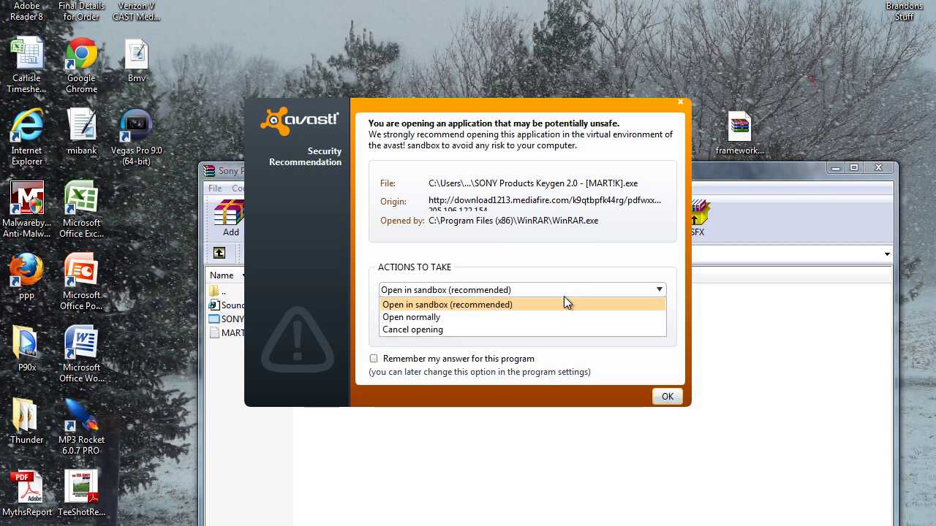
pyautogui.click(516, 320)
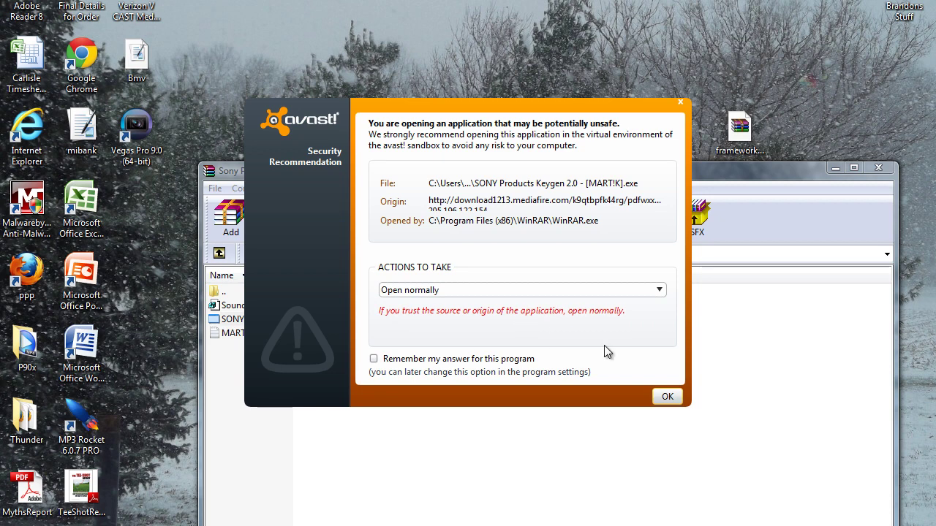
pyautogui.click(672, 400)
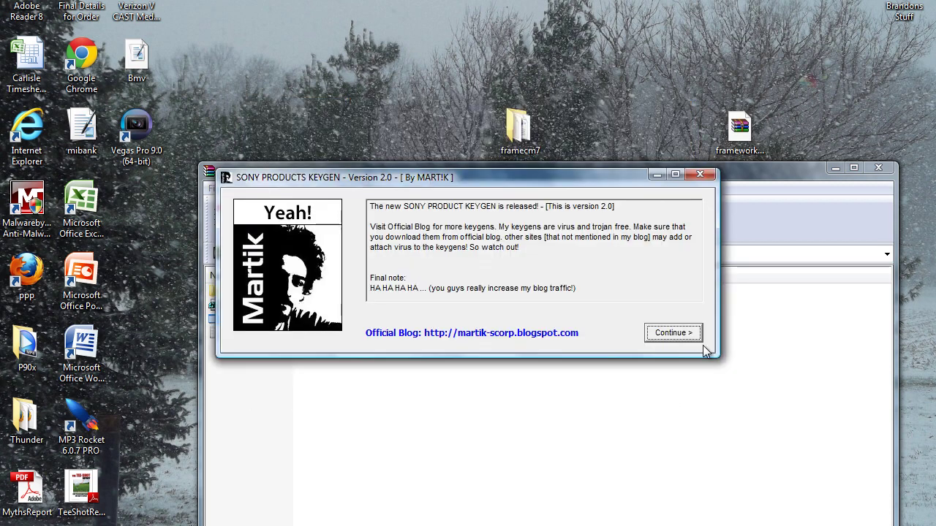
# Select Vegas Pro 9.0 (32 and 64 bit) Series and generate a serial and activation code.
pyautogui.click(683, 334)
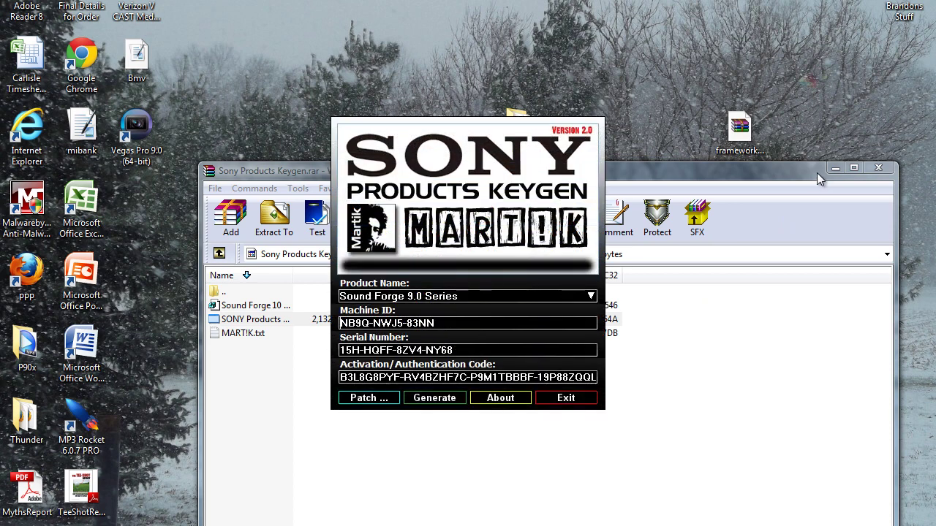
pyautogui.click(591, 297)
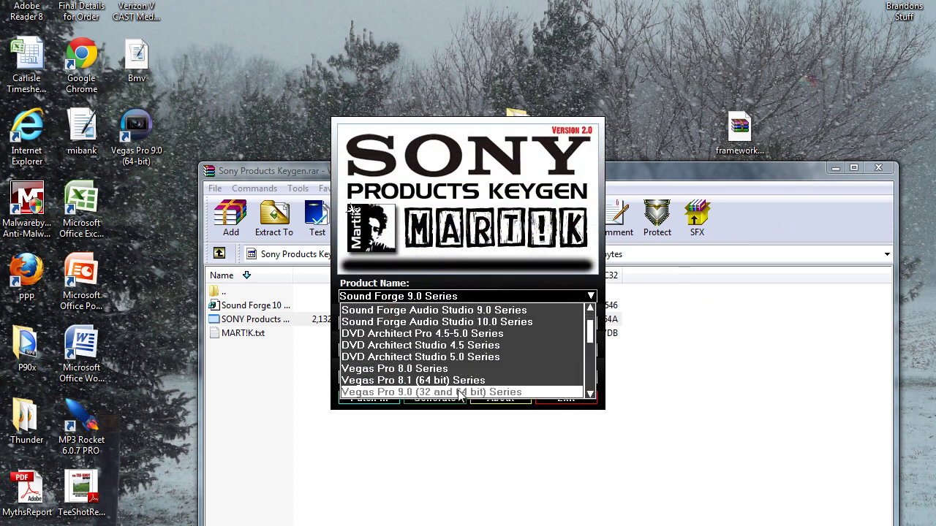
pyautogui.click(459, 393)
pyautogui.click(458, 396)
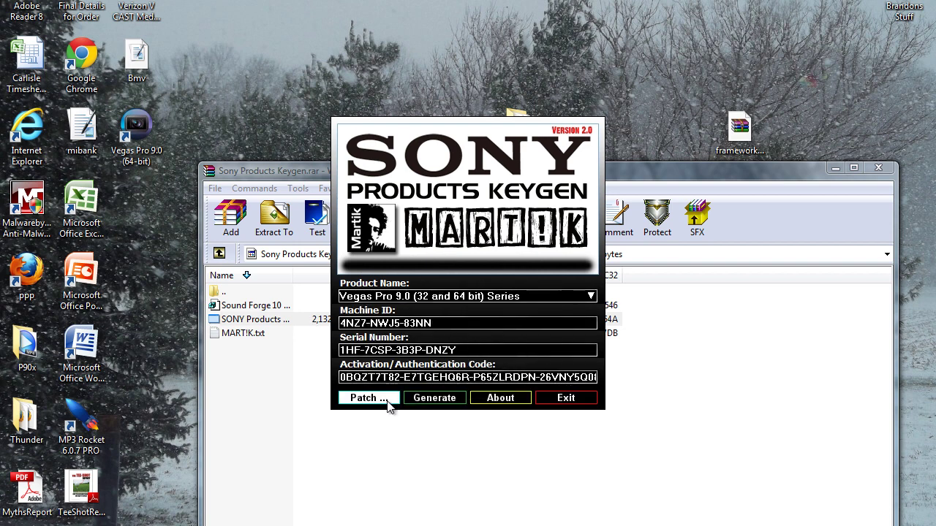
pyautogui.click(439, 404)
pyautogui.click(438, 405)
pyautogui.click(438, 402)
pyautogui.click(438, 402)
pyautogui.click(438, 402)
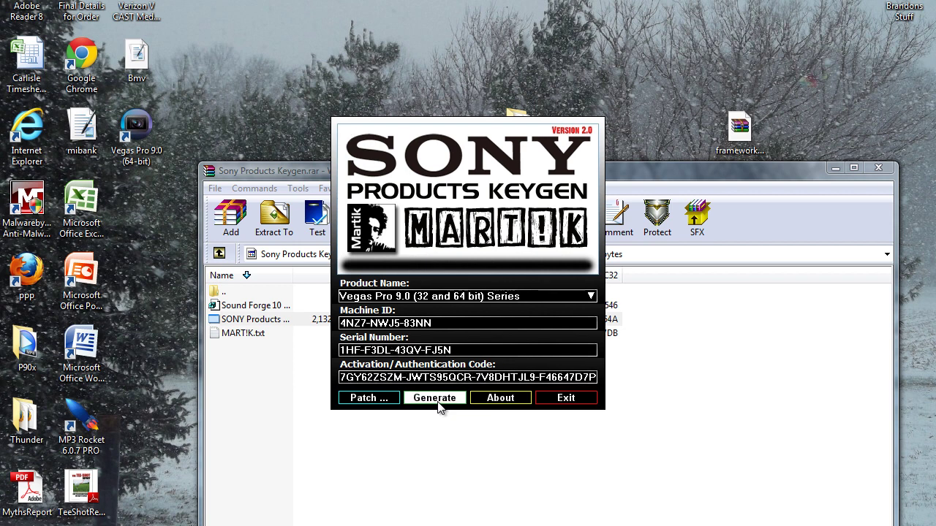
pyautogui.click(439, 406)
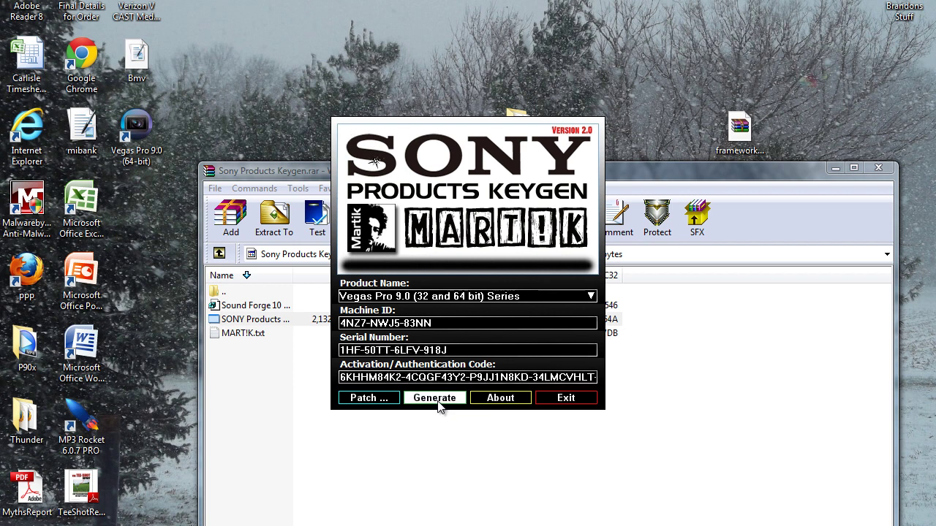
# Patch the Program Files\Sony\Vegas Pro 9.0 folder and dismiss the success message.
pyautogui.click(372, 401)
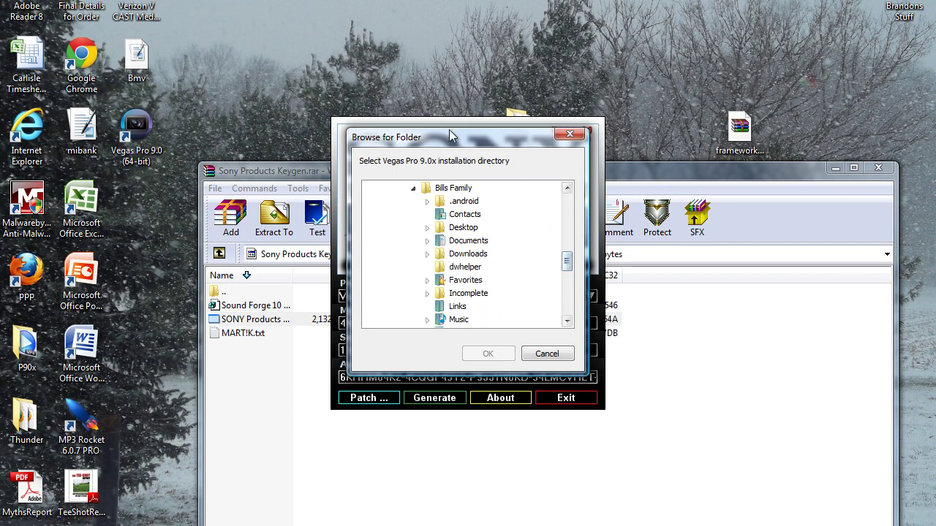
pyautogui.moveTo(565, 261); pyautogui.dragTo(567, 233)
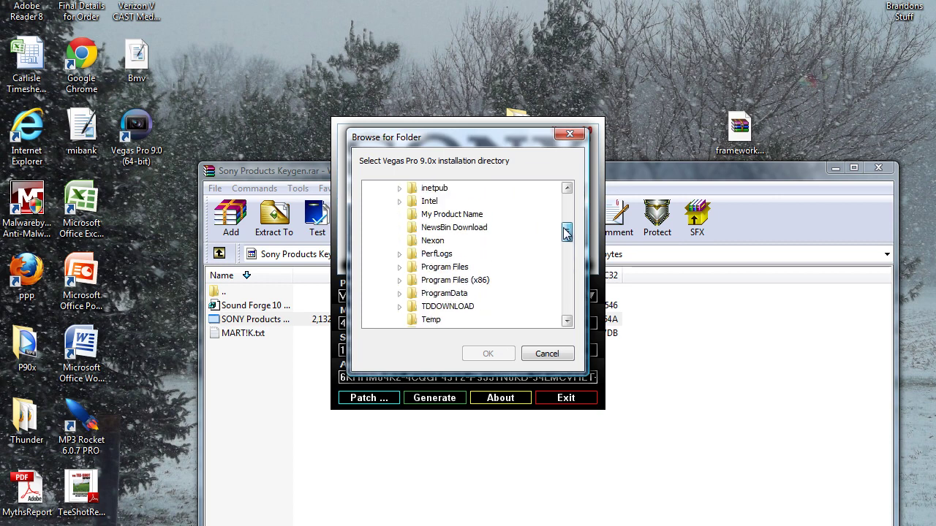
pyautogui.click(460, 268)
pyautogui.scroll(-4, 490, 248)
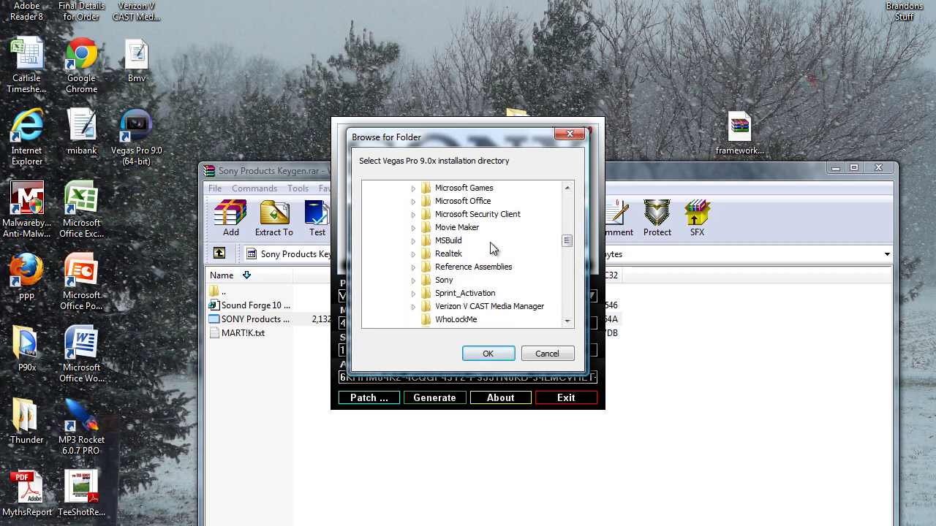
pyautogui.doubleClick(444, 283)
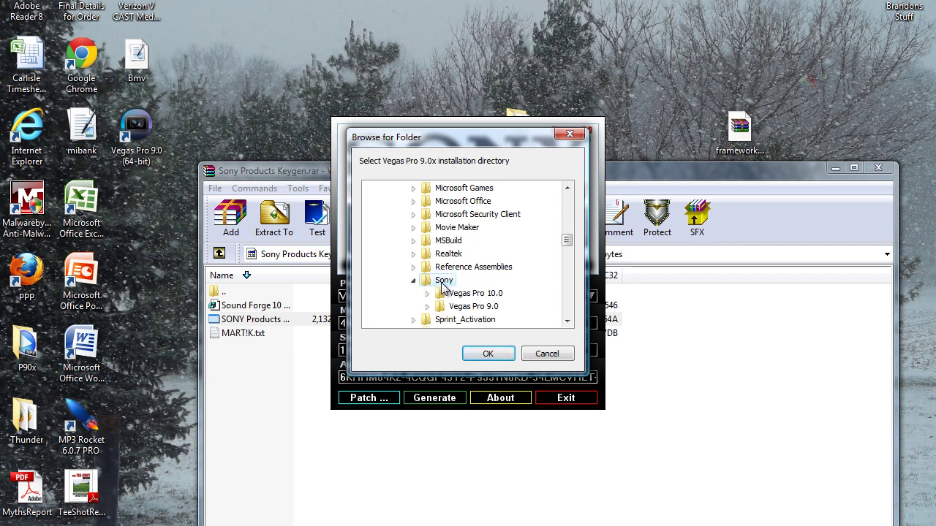
pyautogui.click(473, 307)
pyautogui.click(487, 354)
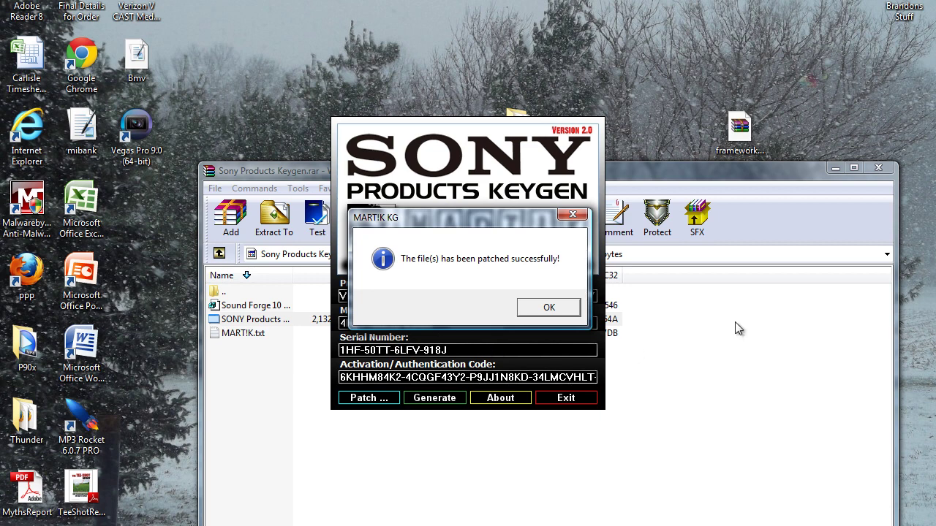
pyautogui.click(549, 307)
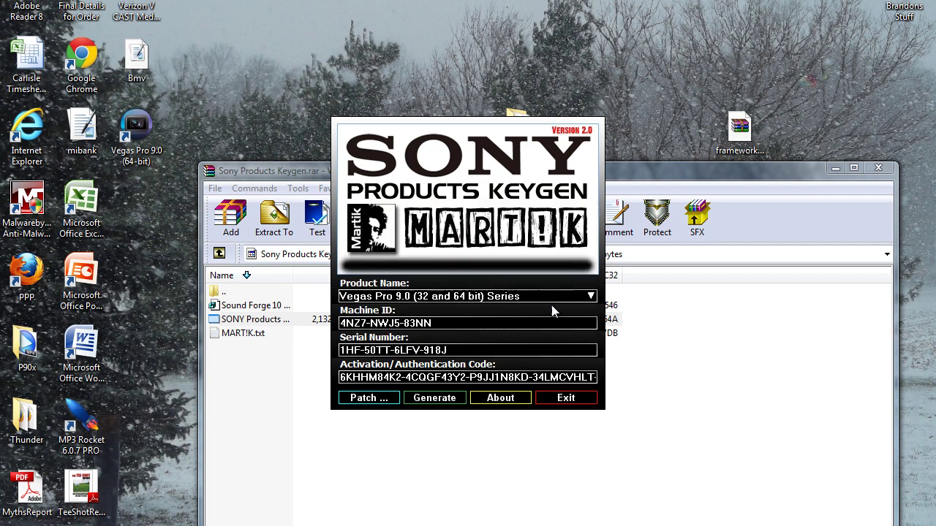
# Close WinRAR, launch Vegas Pro 9.0 and continue past the elevated privileges notice.
pyautogui.click(878, 169)
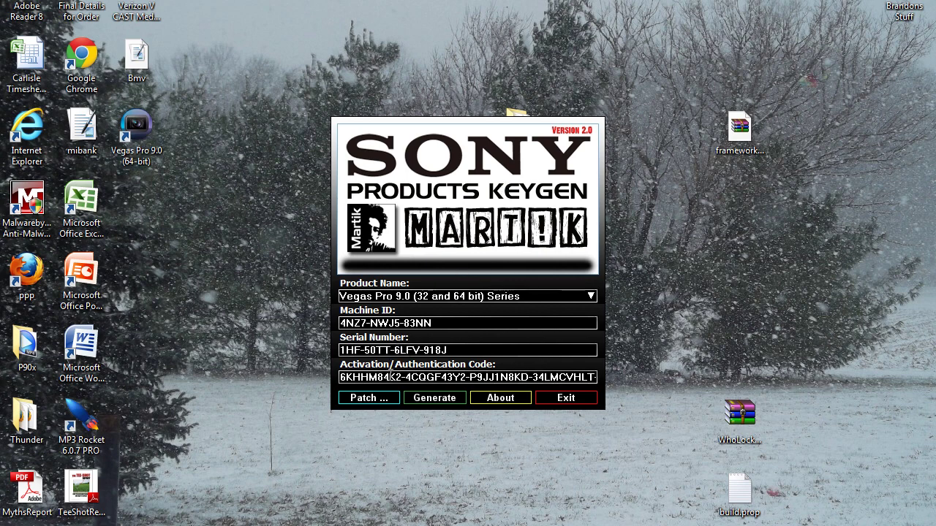
pyautogui.doubleClick(135, 136)
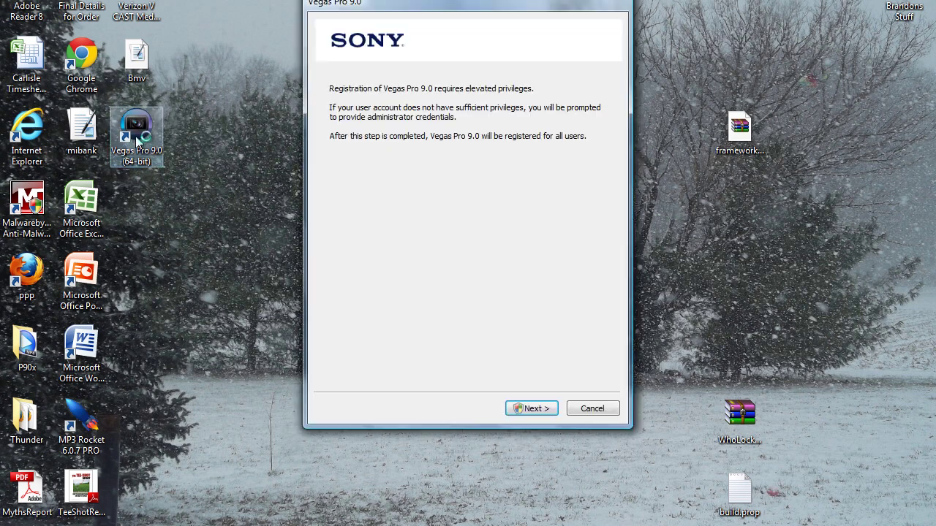
pyautogui.click(522, 409)
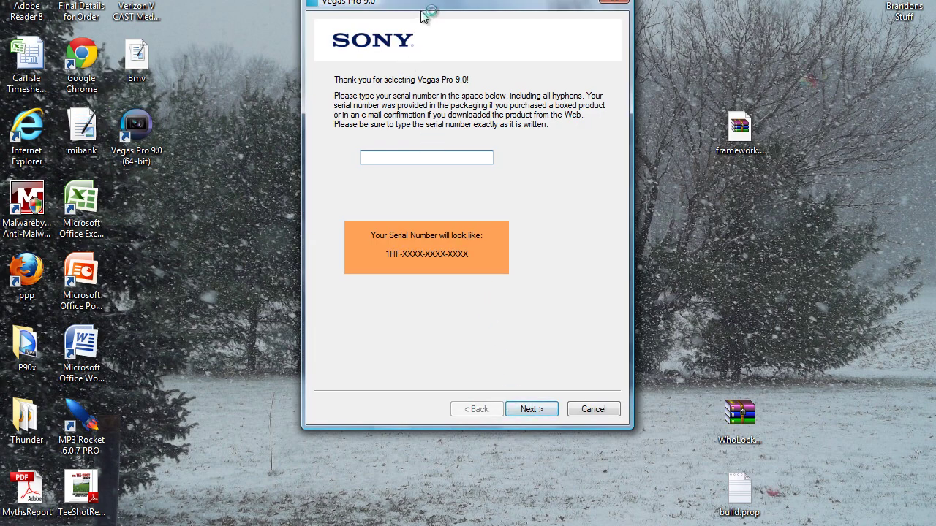
pyautogui.moveTo(437, 8); pyautogui.dragTo(653, 121)
# Copy the keygen's serial number into the wizard's serial field and continue.
pyautogui.moveTo(447, 350); pyautogui.dragTo(328, 353)
pyautogui.rightClick(369, 351)
pyautogui.click(396, 400)
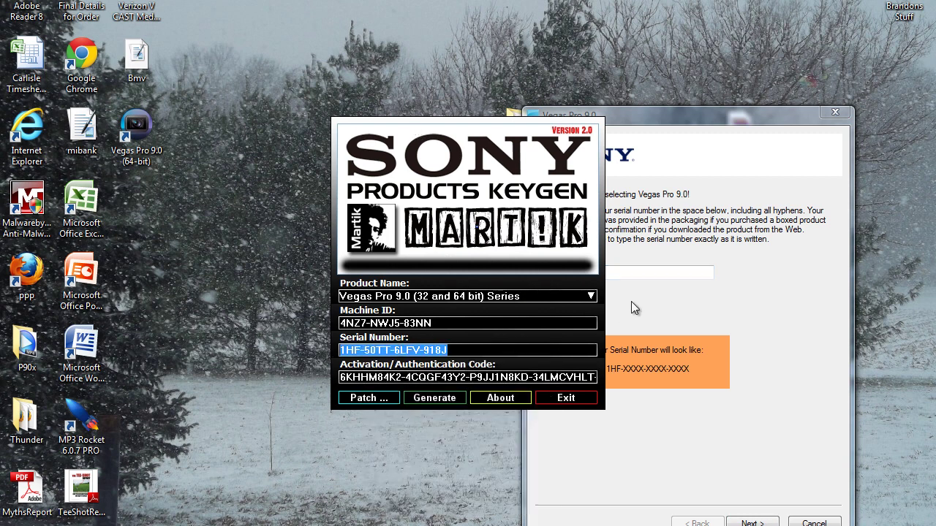
pyautogui.click(645, 270)
pyautogui.rightClick(645, 271)
pyautogui.click(661, 334)
pyautogui.click(741, 523)
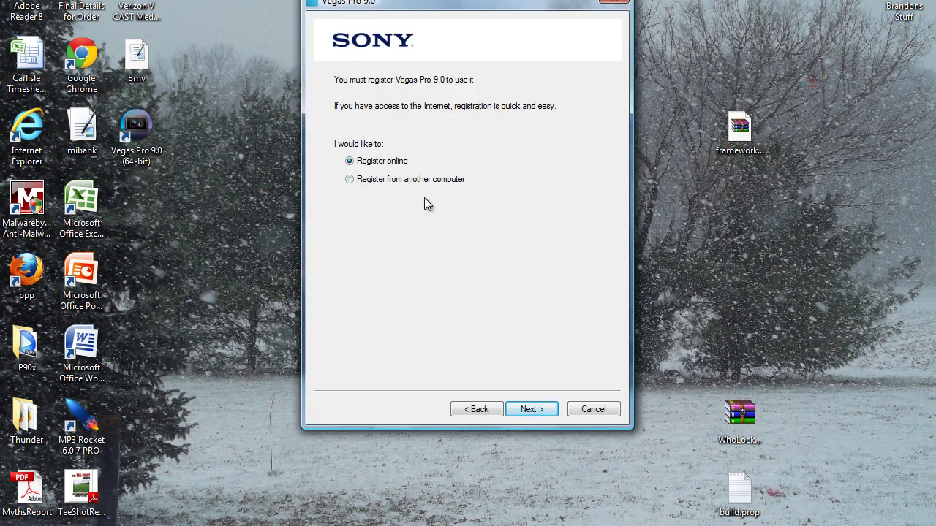
# Choose online registration, tick the privacy policy acknowledgement and submit, which fails with Error 12007.
pyautogui.click(522, 406)
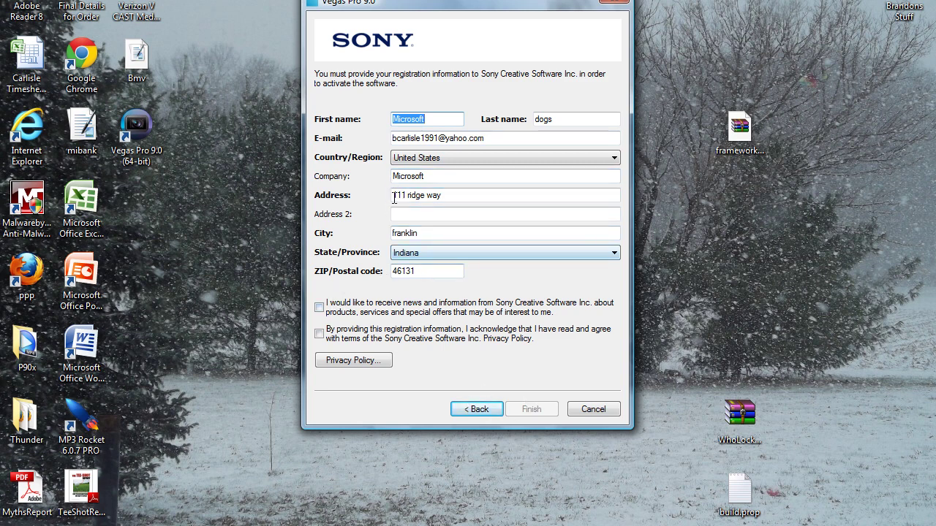
pyautogui.click(321, 334)
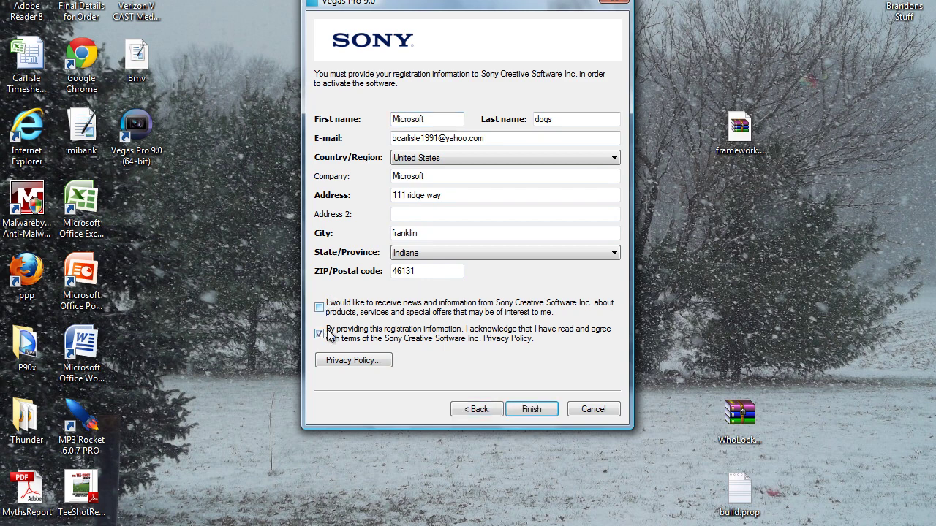
pyautogui.click(532, 412)
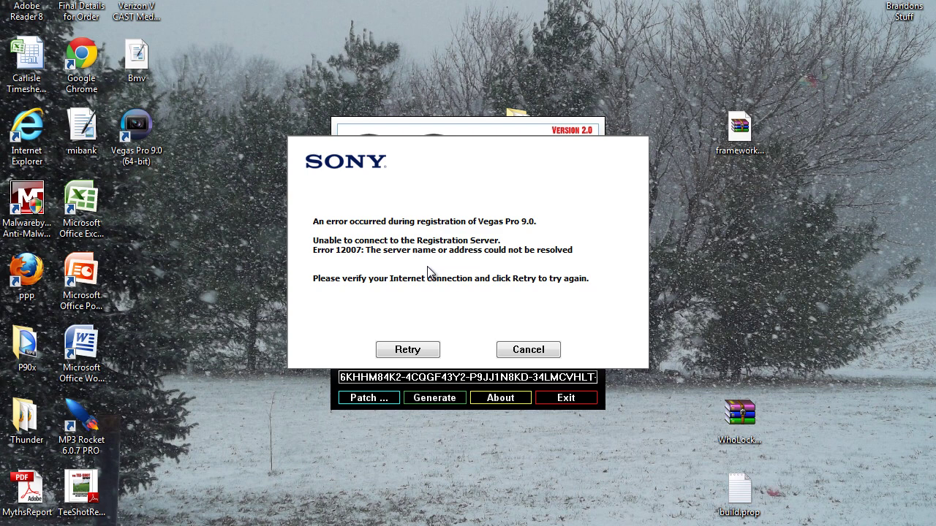
# Retry the server, then switch to offline registration with the keygen placed beside the dialog.
pyautogui.click(404, 352)
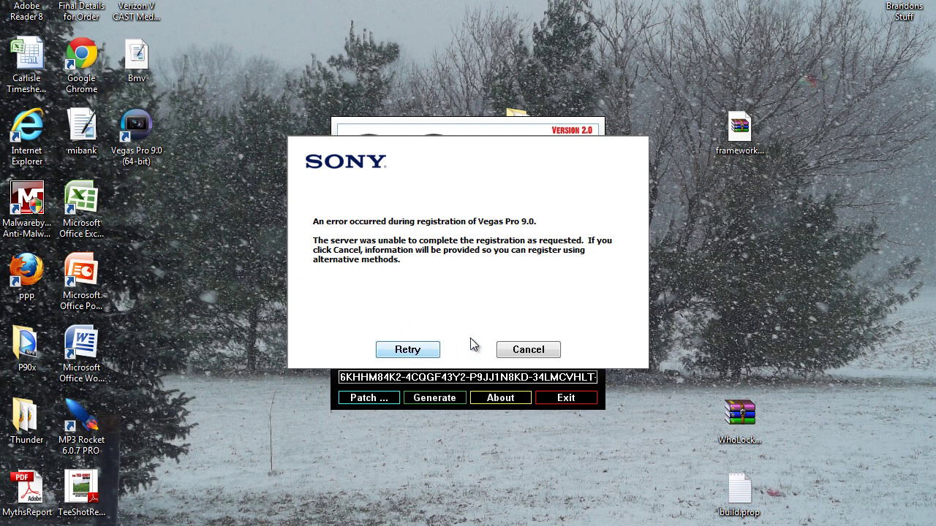
pyautogui.click(528, 350)
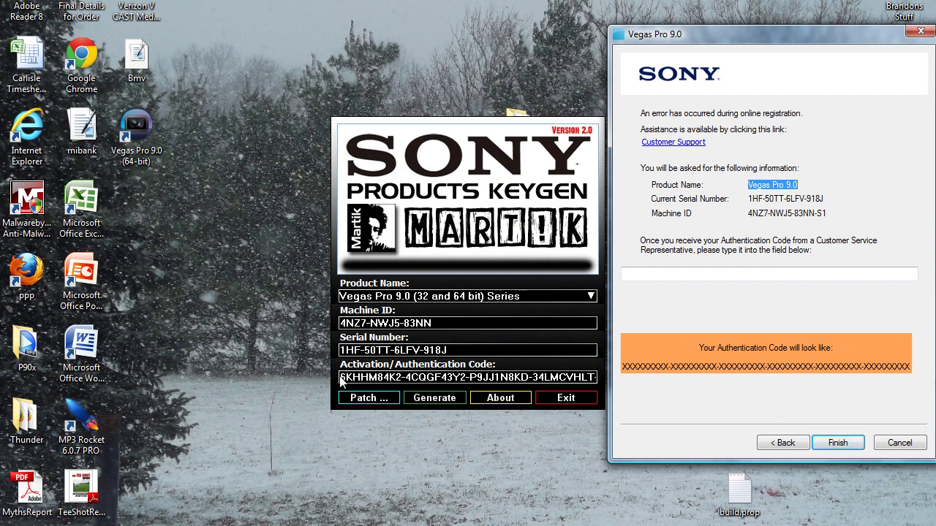
pyautogui.moveTo(341, 382); pyautogui.dragTo(275, 375)
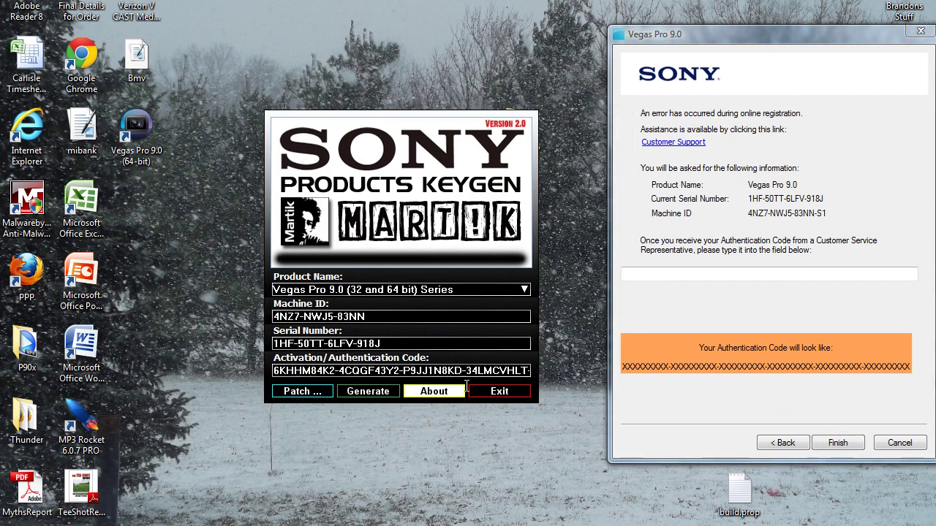
# Copy the keygen's activation code into the Authentication Code field and finish registration.
pyautogui.moveTo(527, 372); pyautogui.dragTo(16, 401)
pyautogui.rightClick(329, 368)
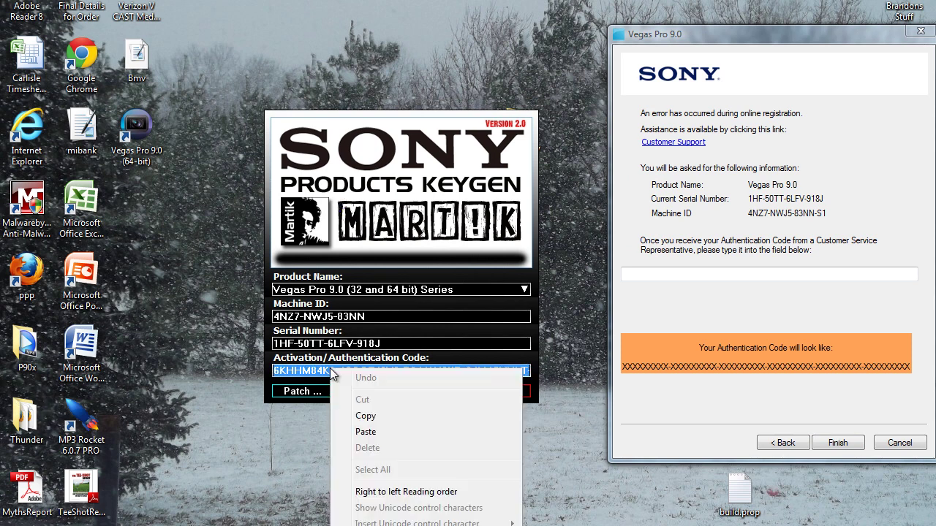
pyautogui.click(380, 418)
pyautogui.rightClick(702, 270)
pyautogui.click(737, 333)
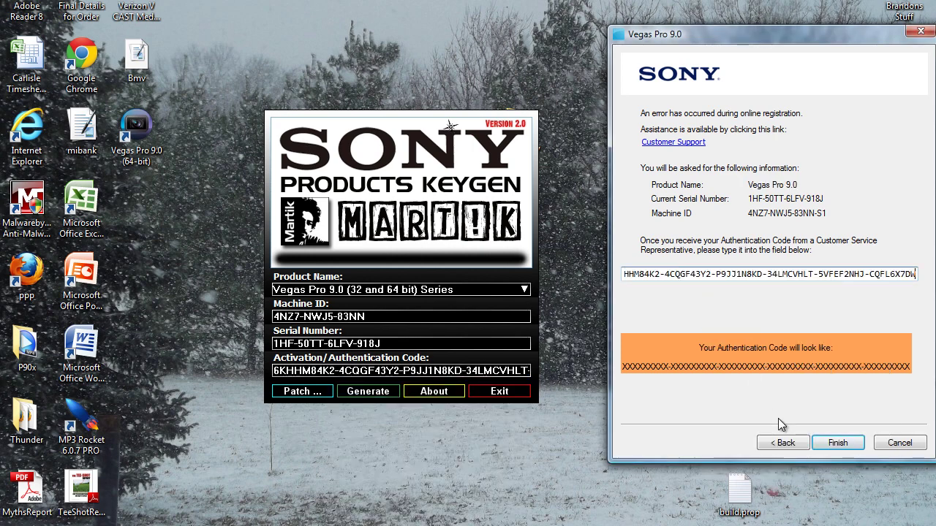
pyautogui.click(827, 437)
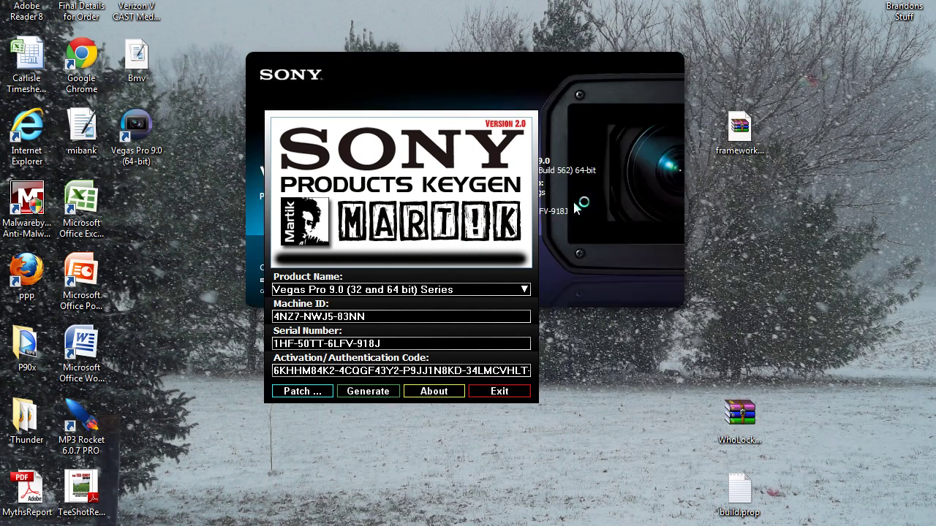
# Exit the keygen so Vegas Pro 9.0 finishes loading to an empty project.
pyautogui.click(490, 390)
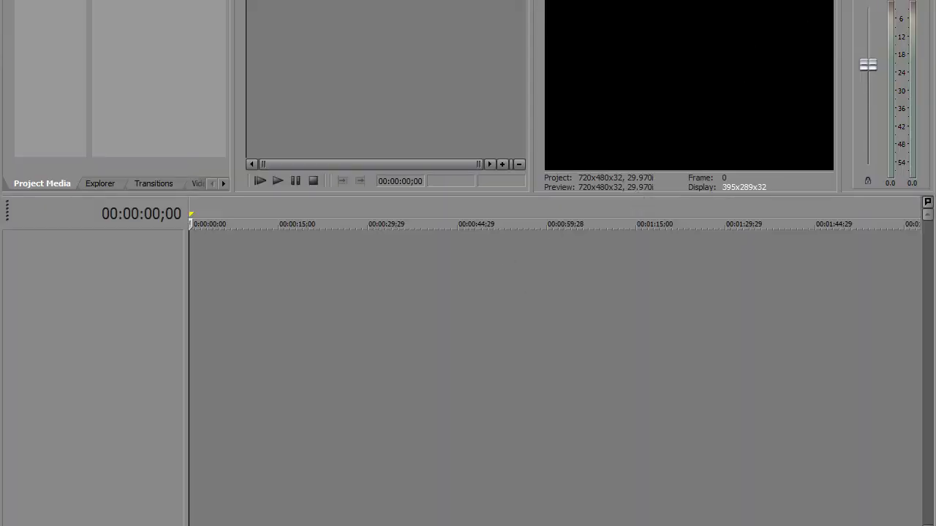
pyautogui.hotkey('alt', 'f')
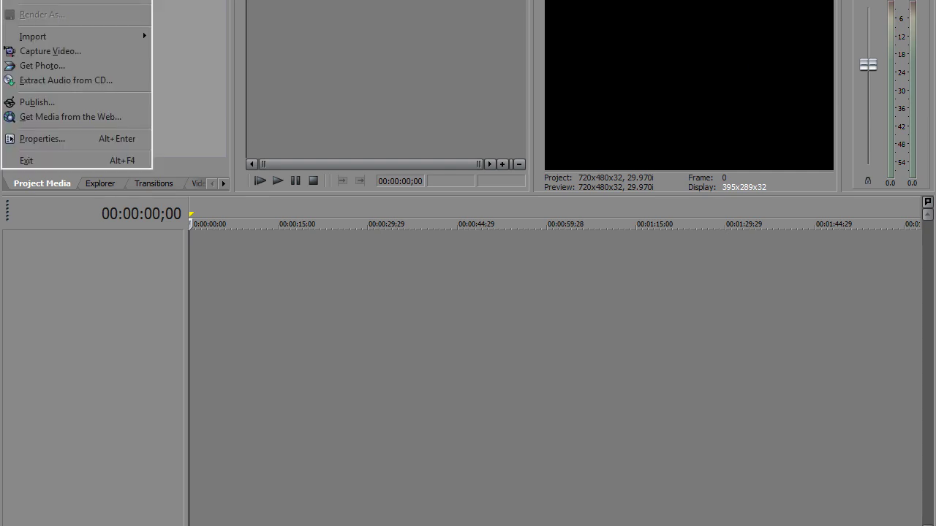
pyautogui.moveTo(137, 38)
pyautogui.click(182, 37)
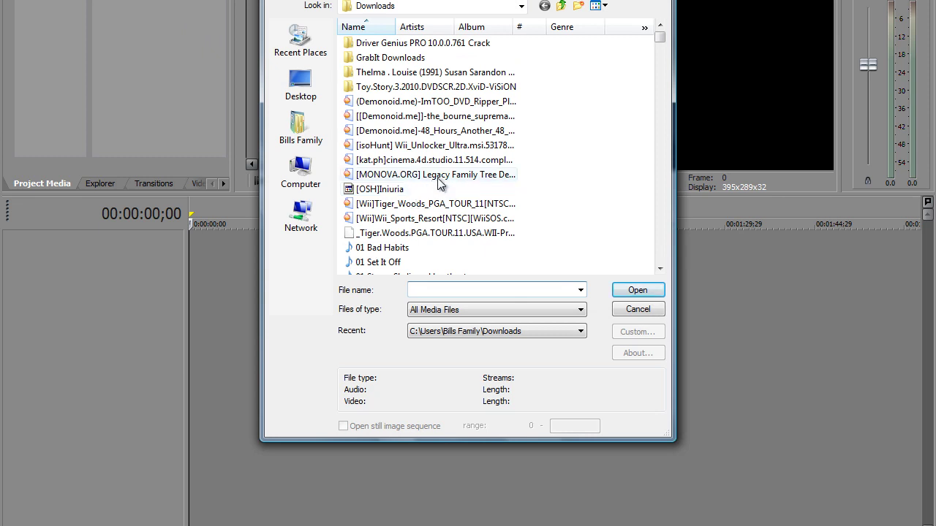
pyautogui.click(518, 8)
pyautogui.click(517, 7)
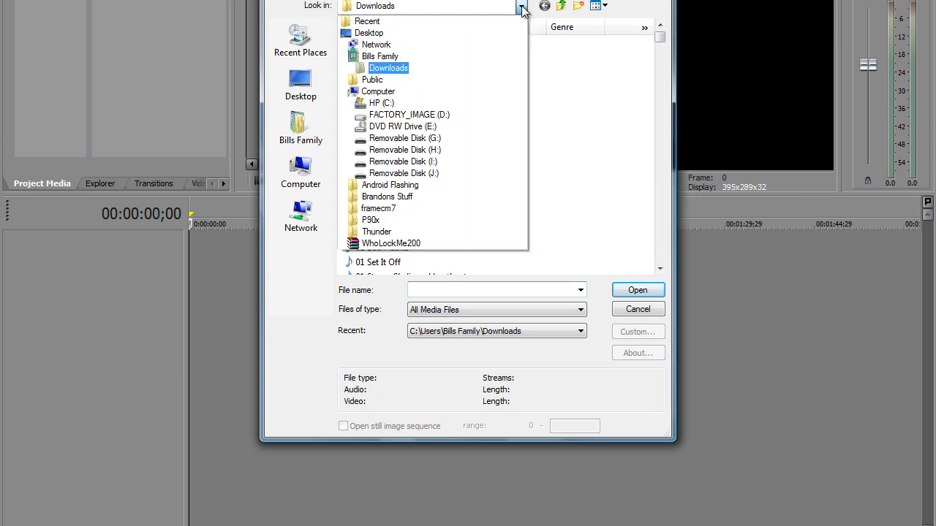
pyautogui.click(377, 33)
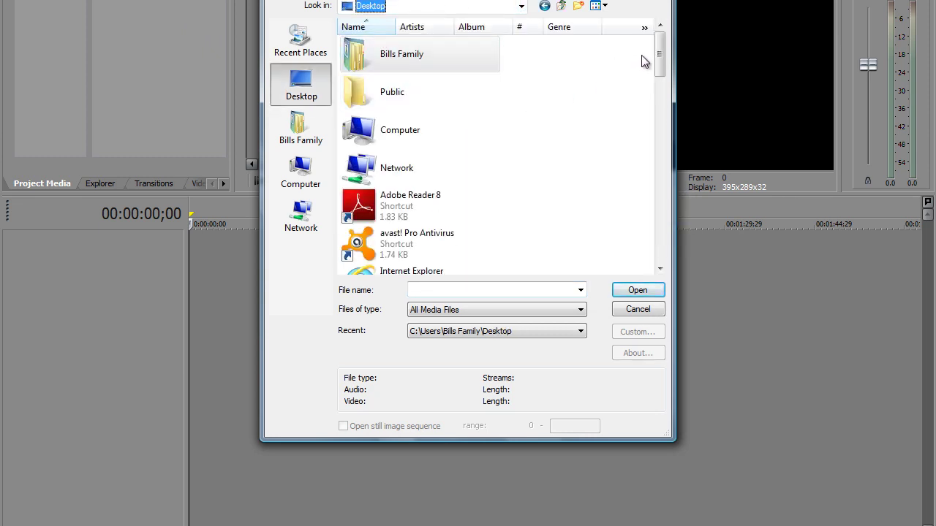
pyautogui.moveTo(659, 57); pyautogui.dragTo(635, 121)
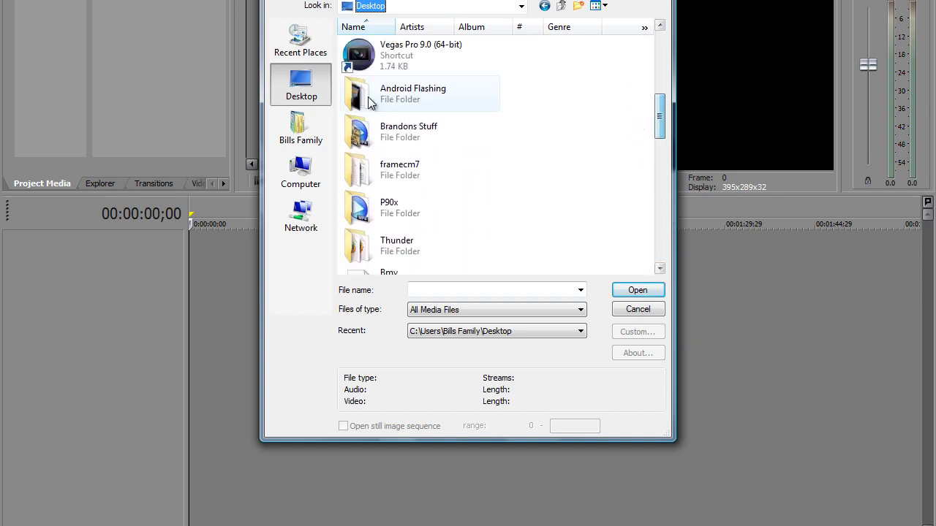
pyautogui.doubleClick(390, 121)
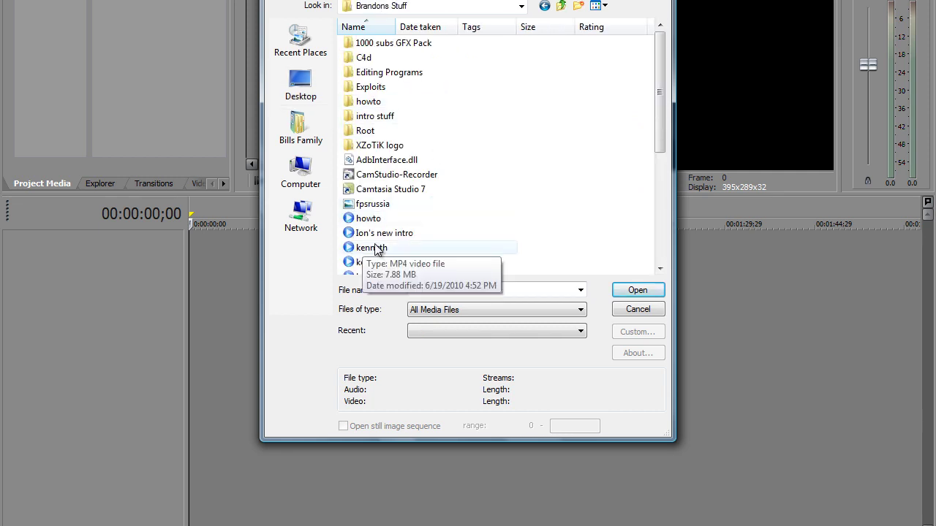
pyautogui.moveTo(658, 131); pyautogui.dragTo(652, 156)
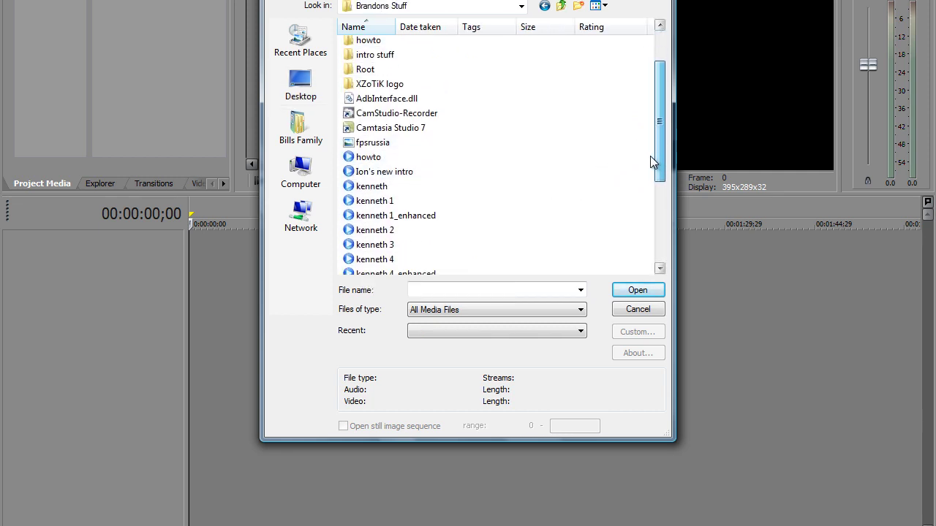
pyautogui.doubleClick(398, 202)
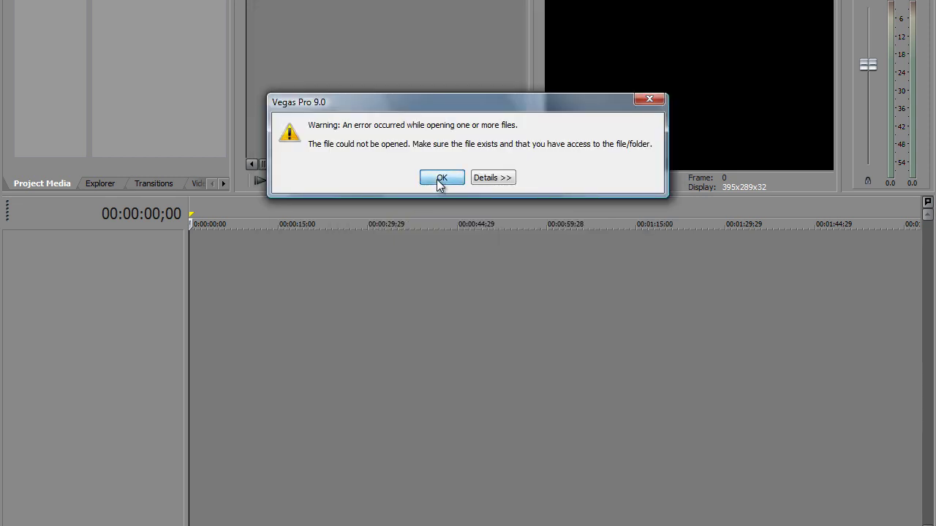
pyautogui.click(438, 183)
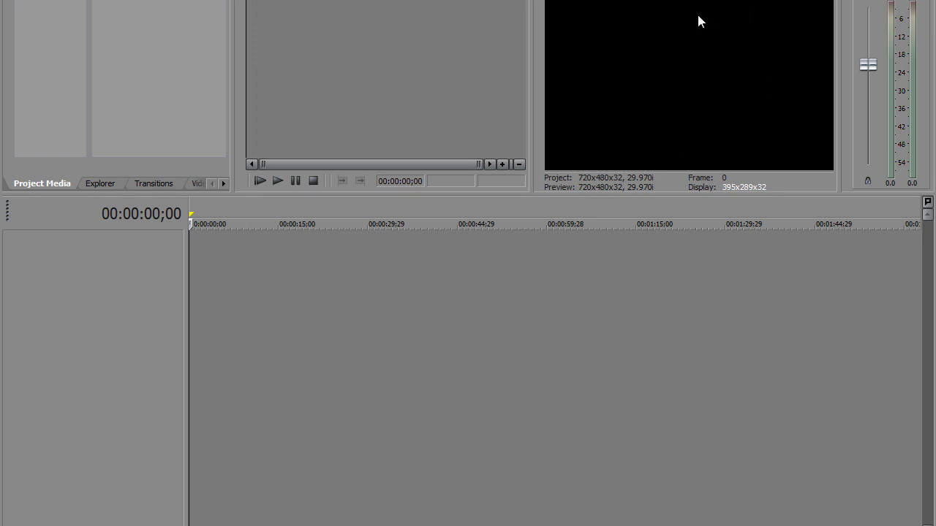
# Open File > Import > Media and cancel it without importing any clips.
pyautogui.hotkey('alt', 'f')
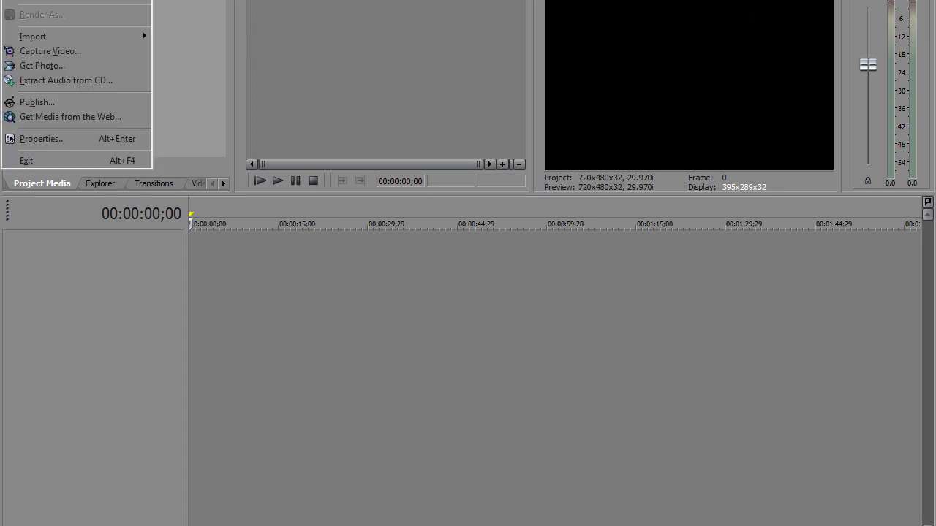
pyautogui.moveTo(128, 36)
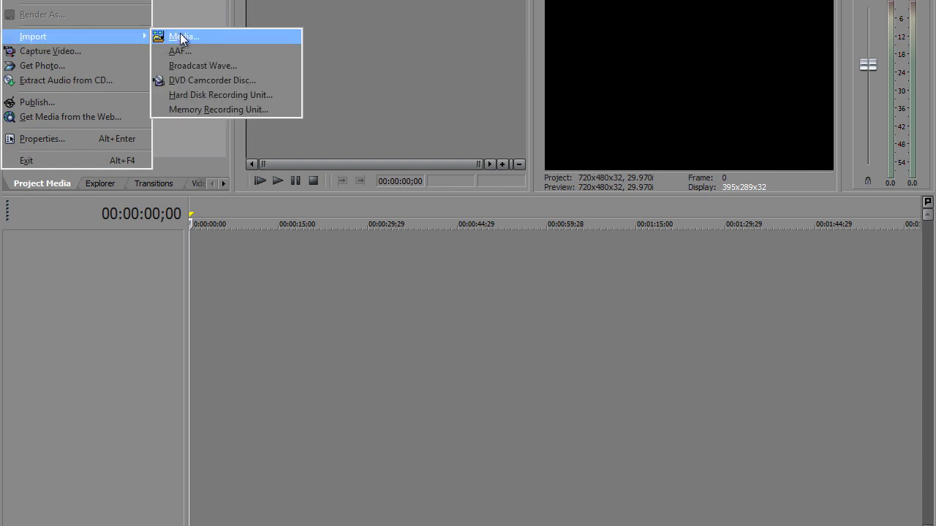
pyautogui.click(207, 37)
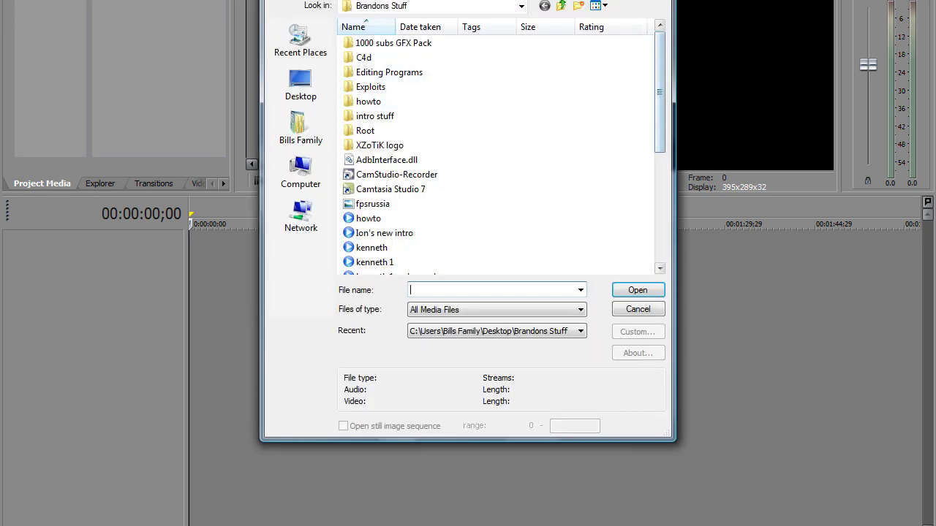
pyautogui.press('Escape')
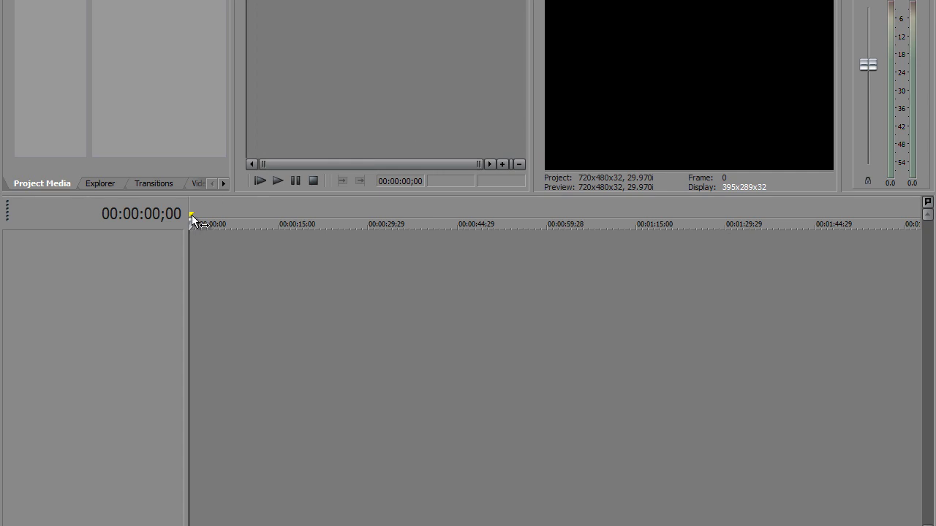